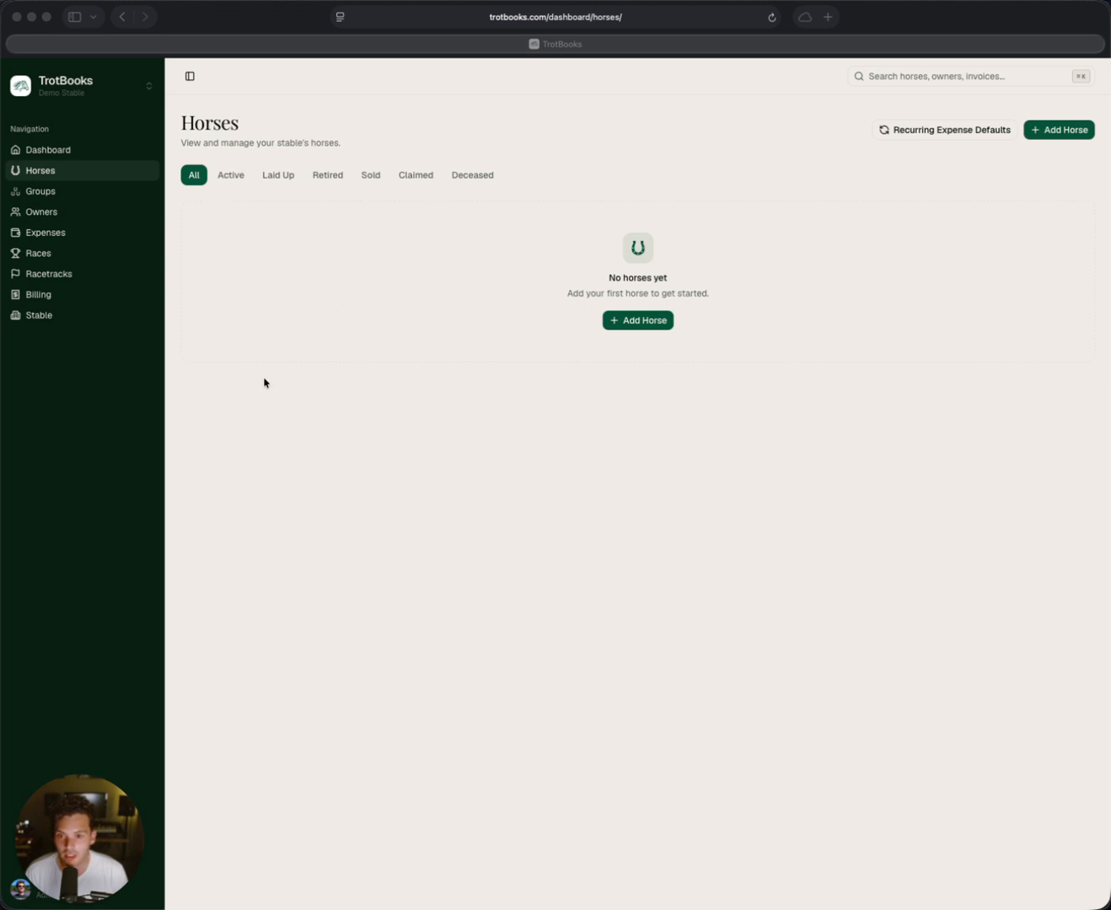
Step: Start a new horse record and auto-fill it from the USTA search result Freedom Express
left_click(632, 322)
left_click(642, 323)
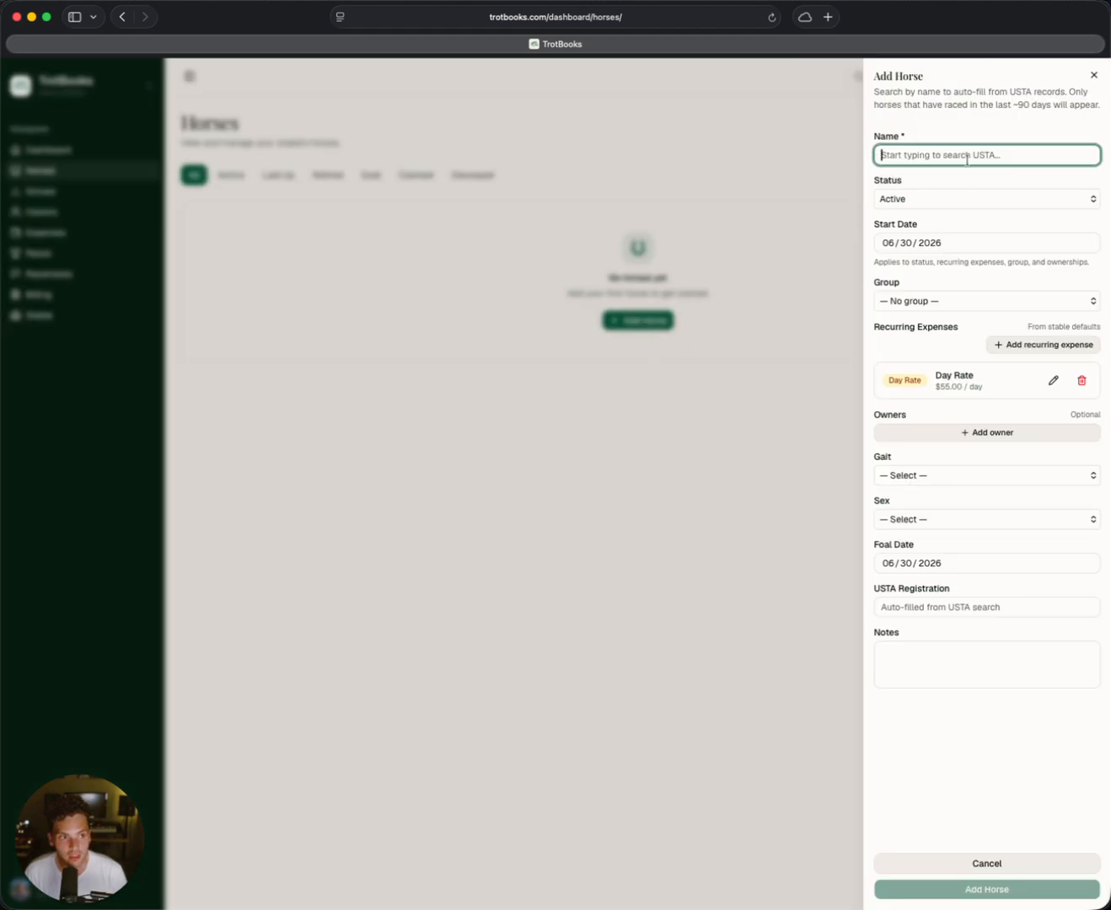
type("F")
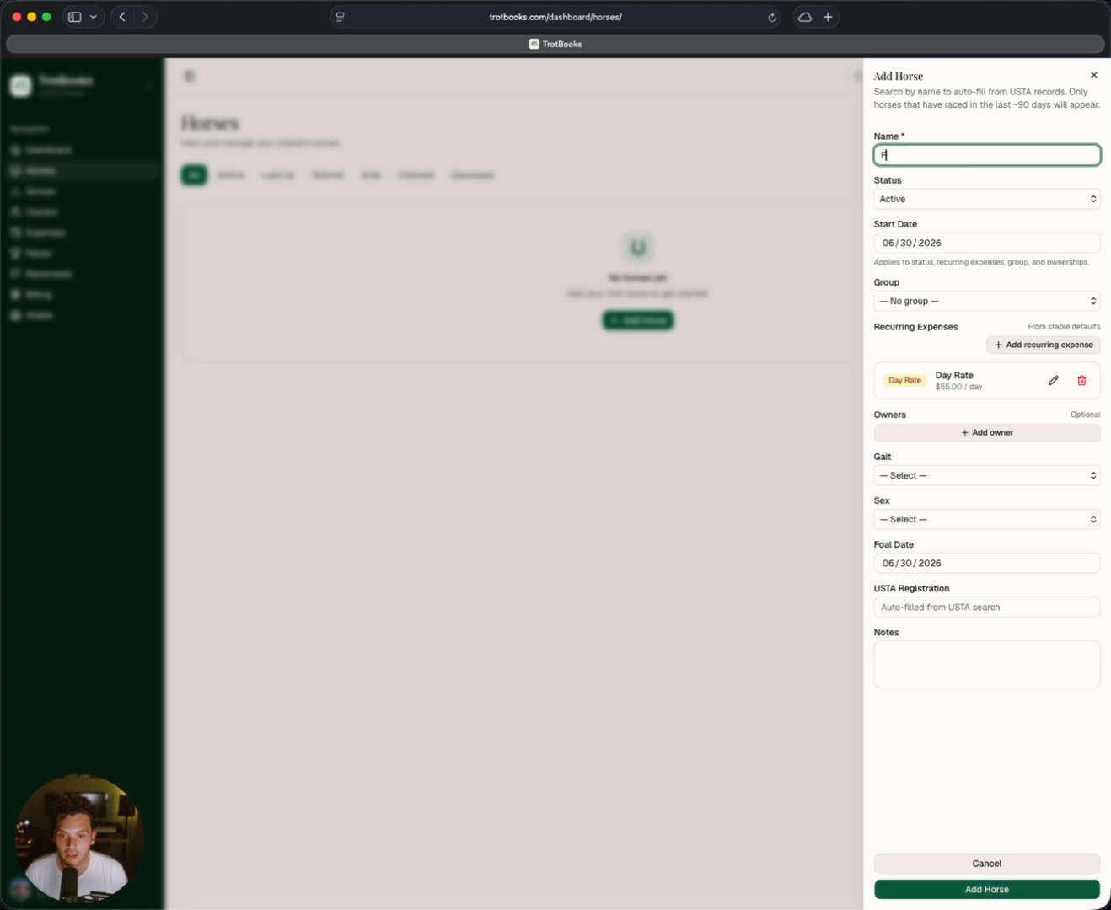
type("reedom")
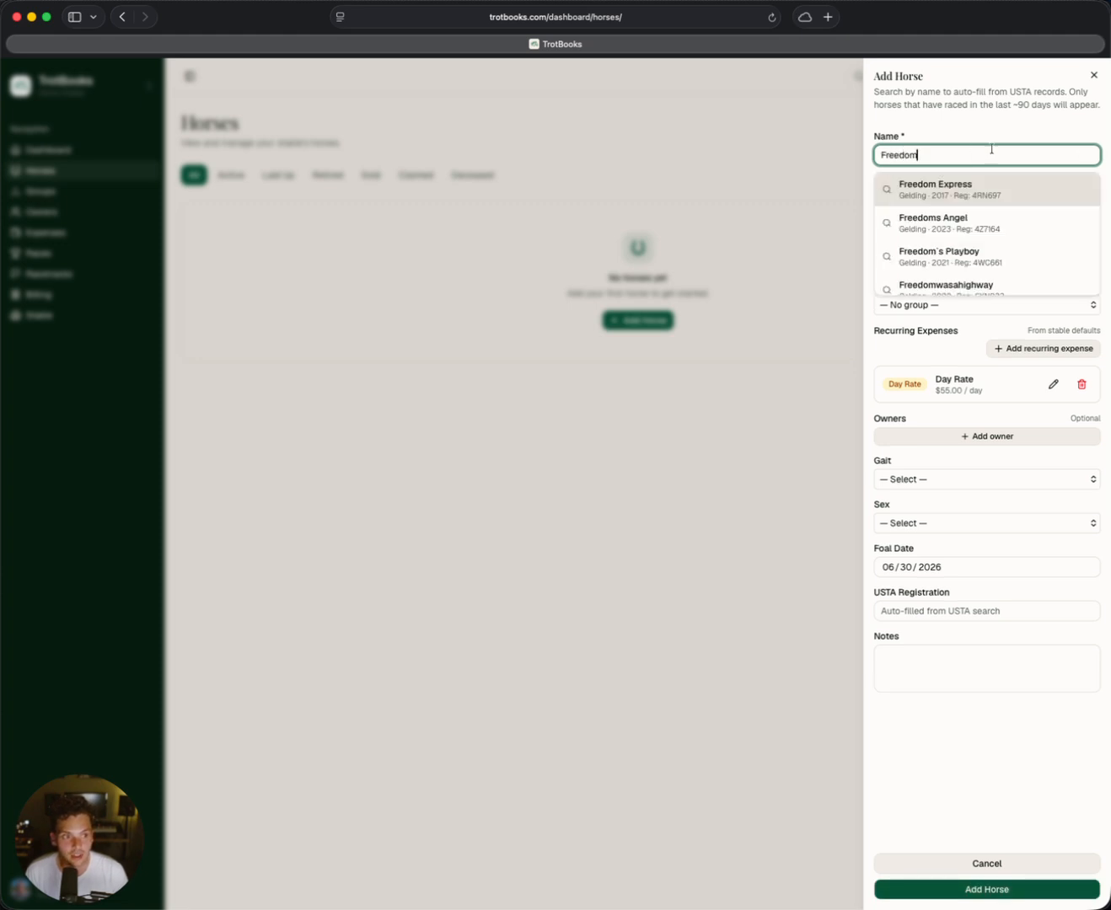
scroll(990, 199, "down", 1)
scroll(991, 199, "up", 1)
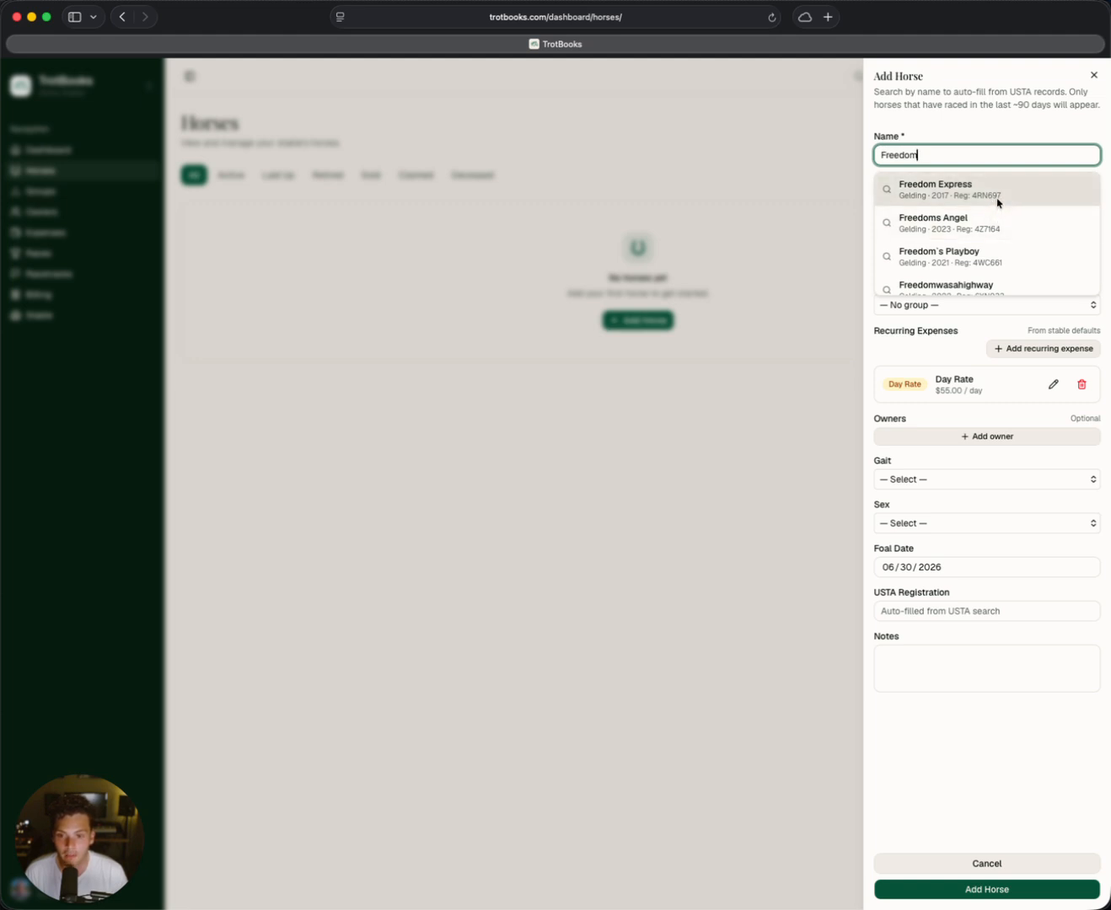
left_click(1002, 202)
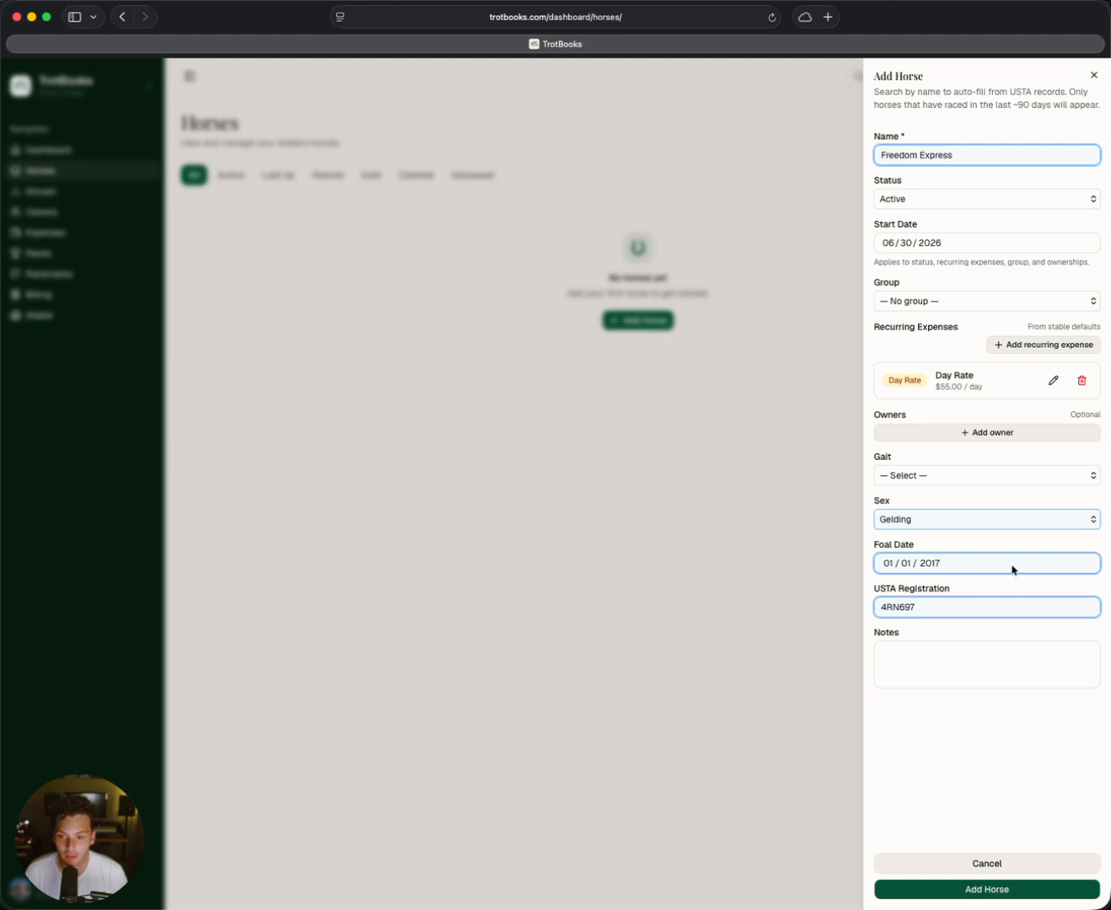
Step: Set the horse's start date to 06/20/2026 and check the available status options
left_click(906, 246)
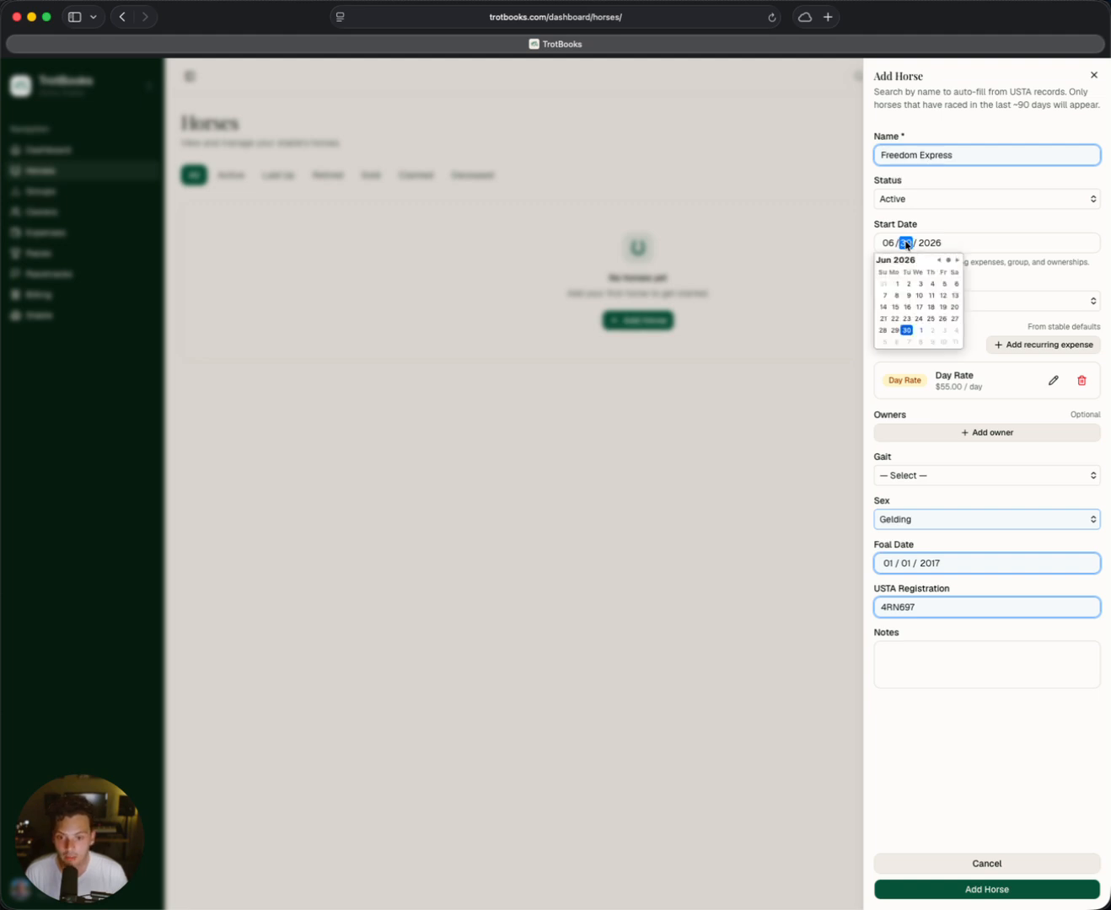
type("20")
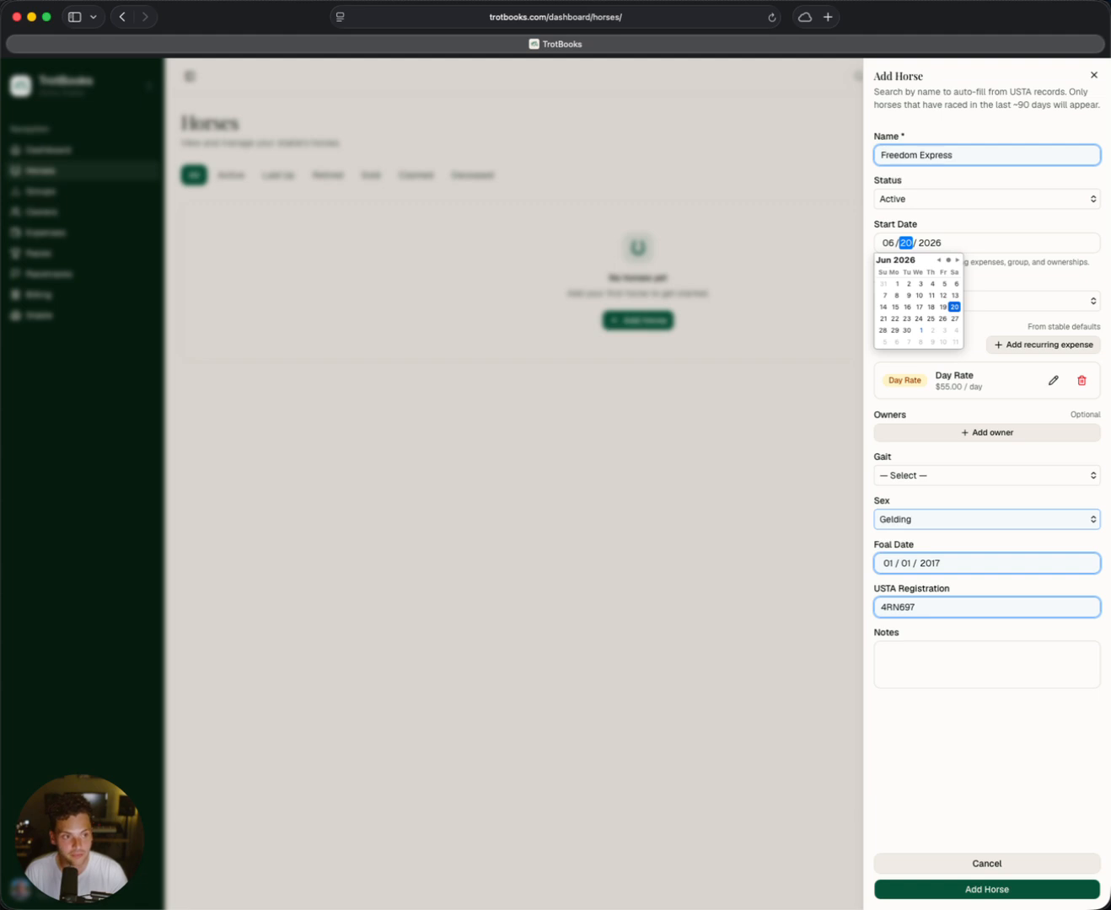
left_click(998, 205)
left_click(891, 393)
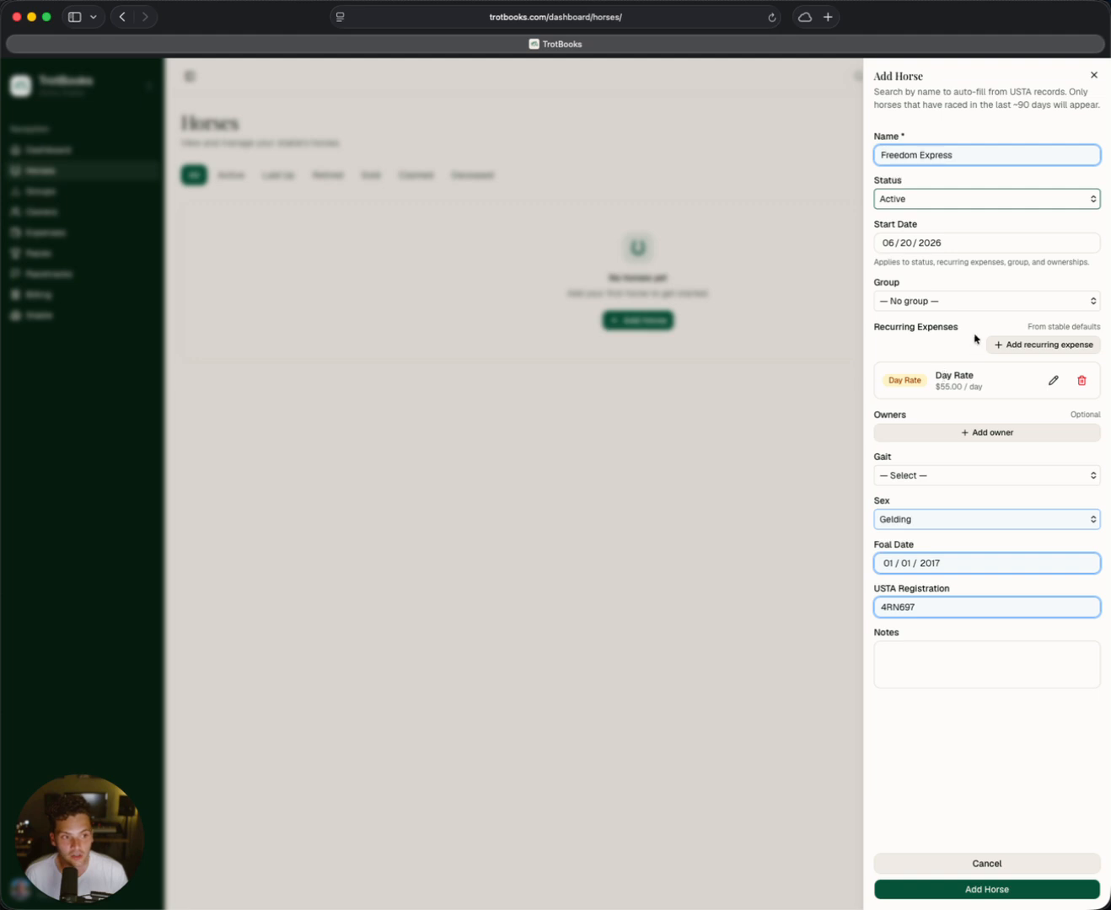
triple_click(1055, 327)
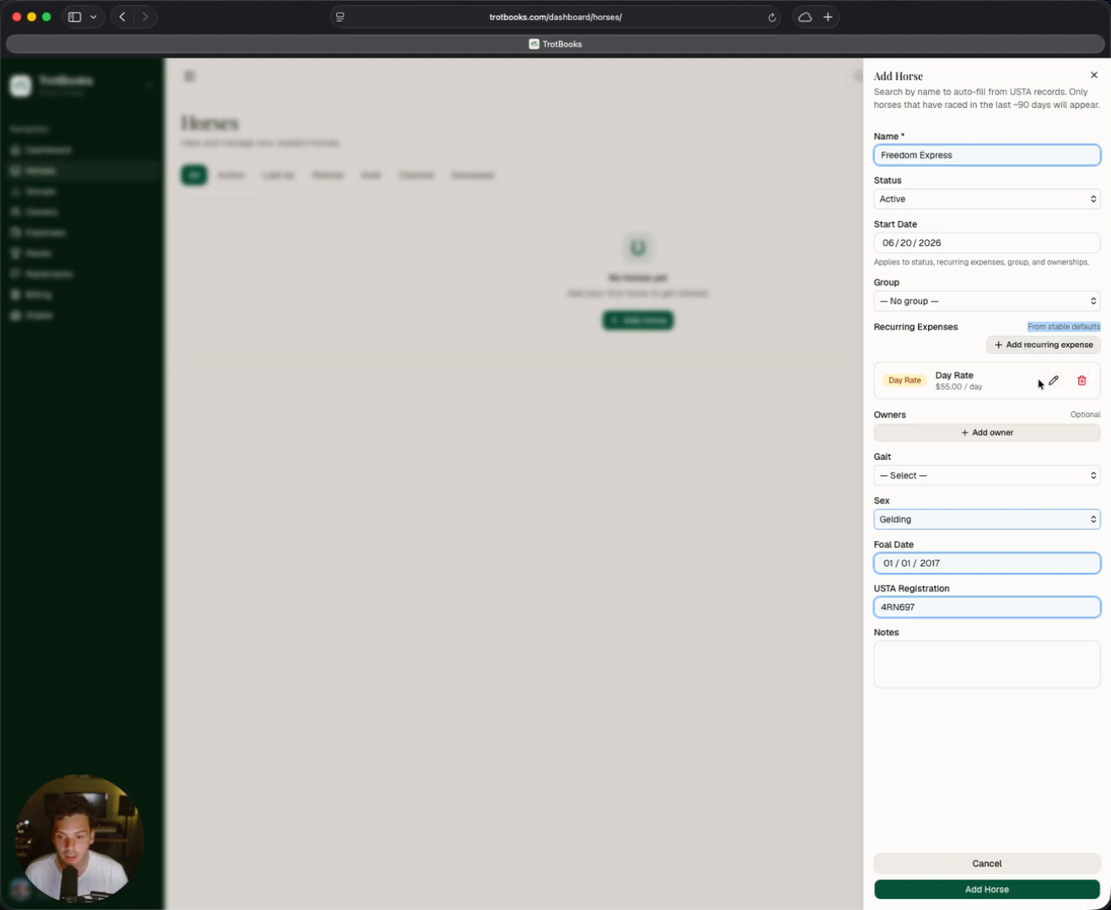
left_click(1047, 331)
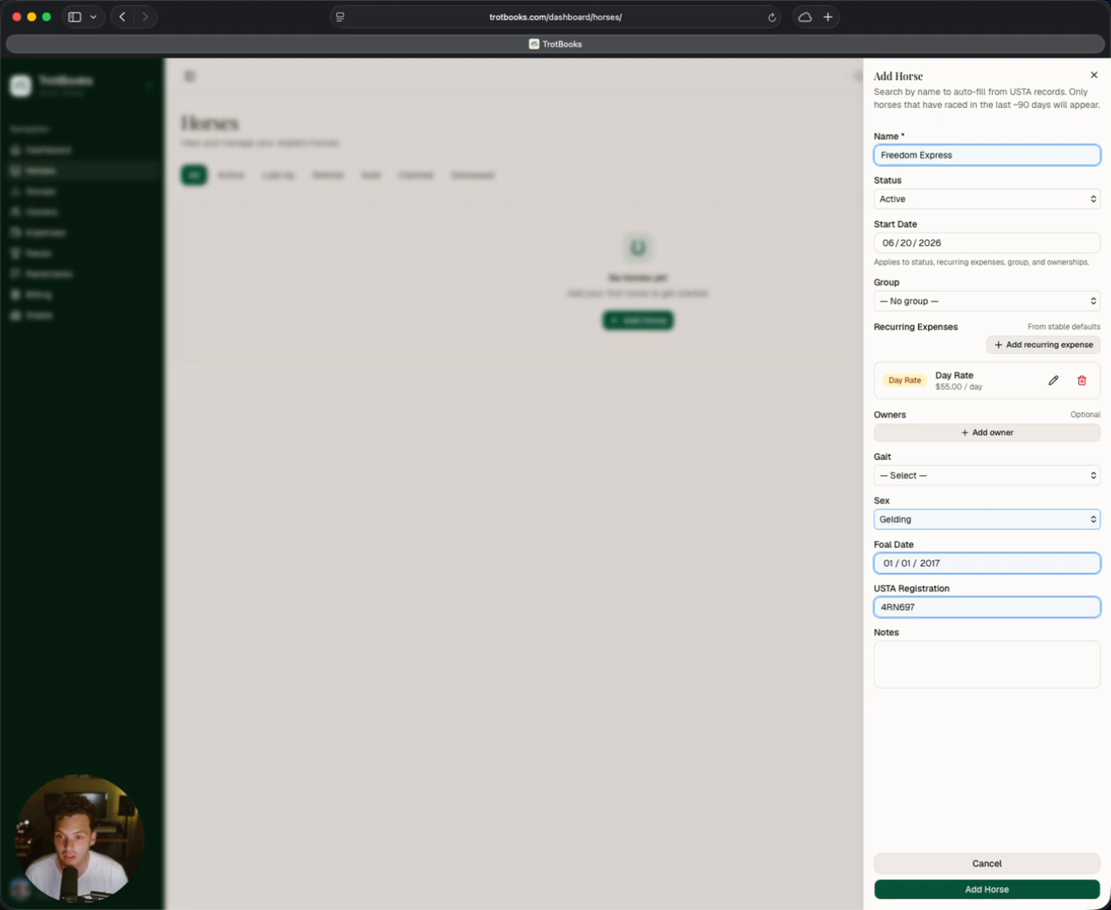
Step: Add the second owner in the owner list to the horse with a 40% share
left_click(958, 434)
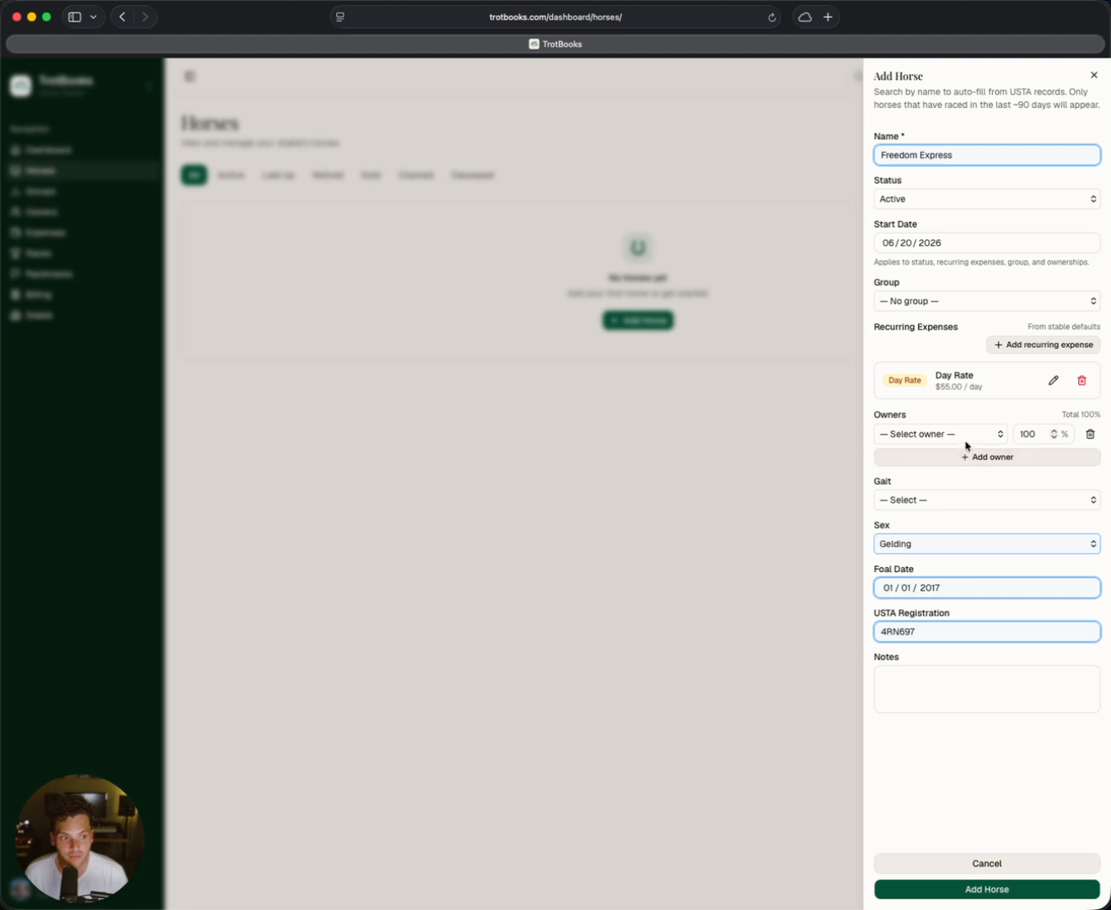
left_click(964, 439)
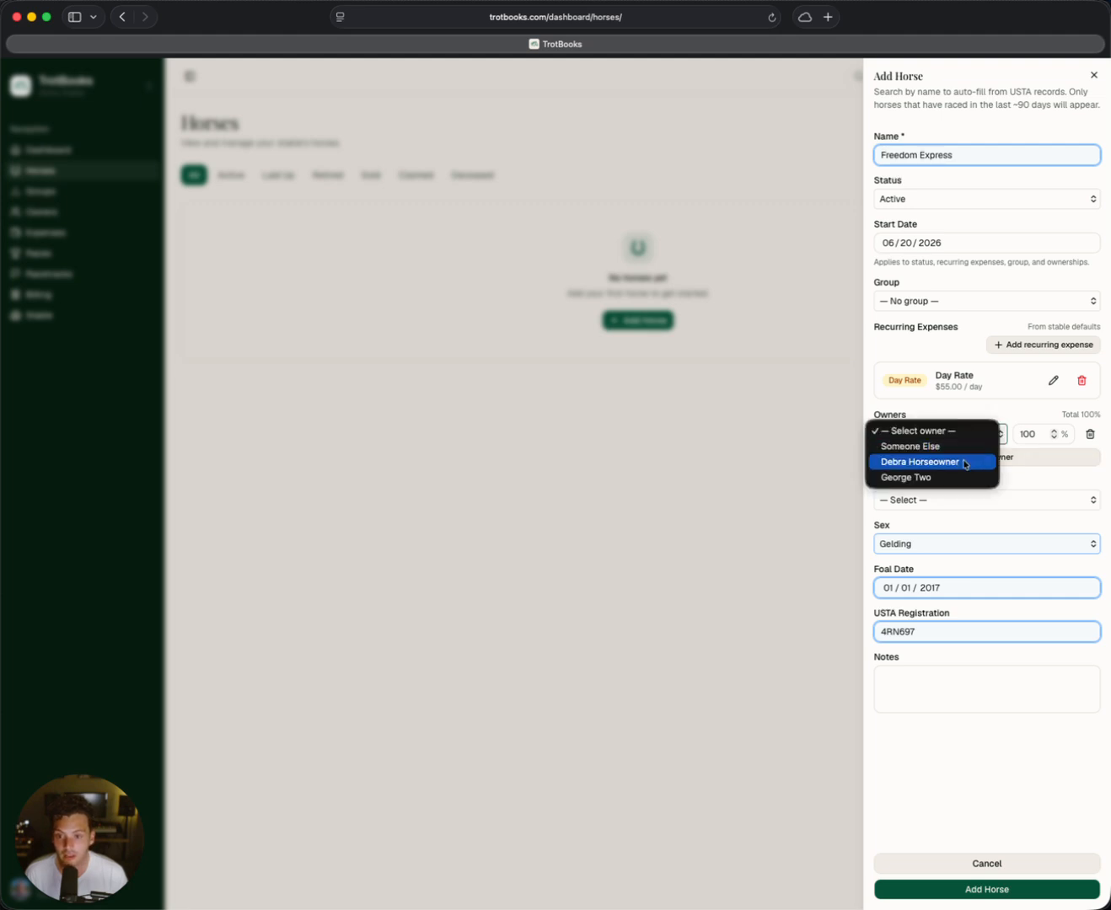
left_click(965, 462)
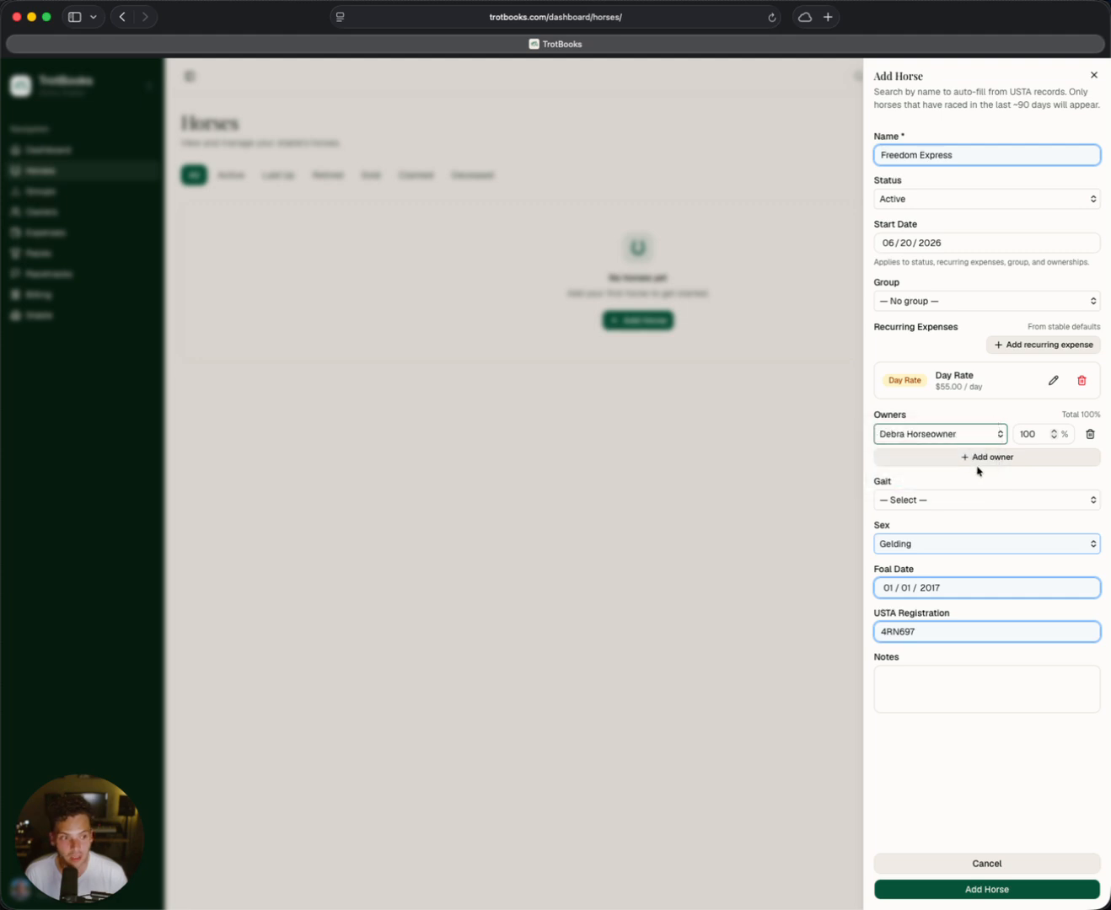
double_click(1021, 432)
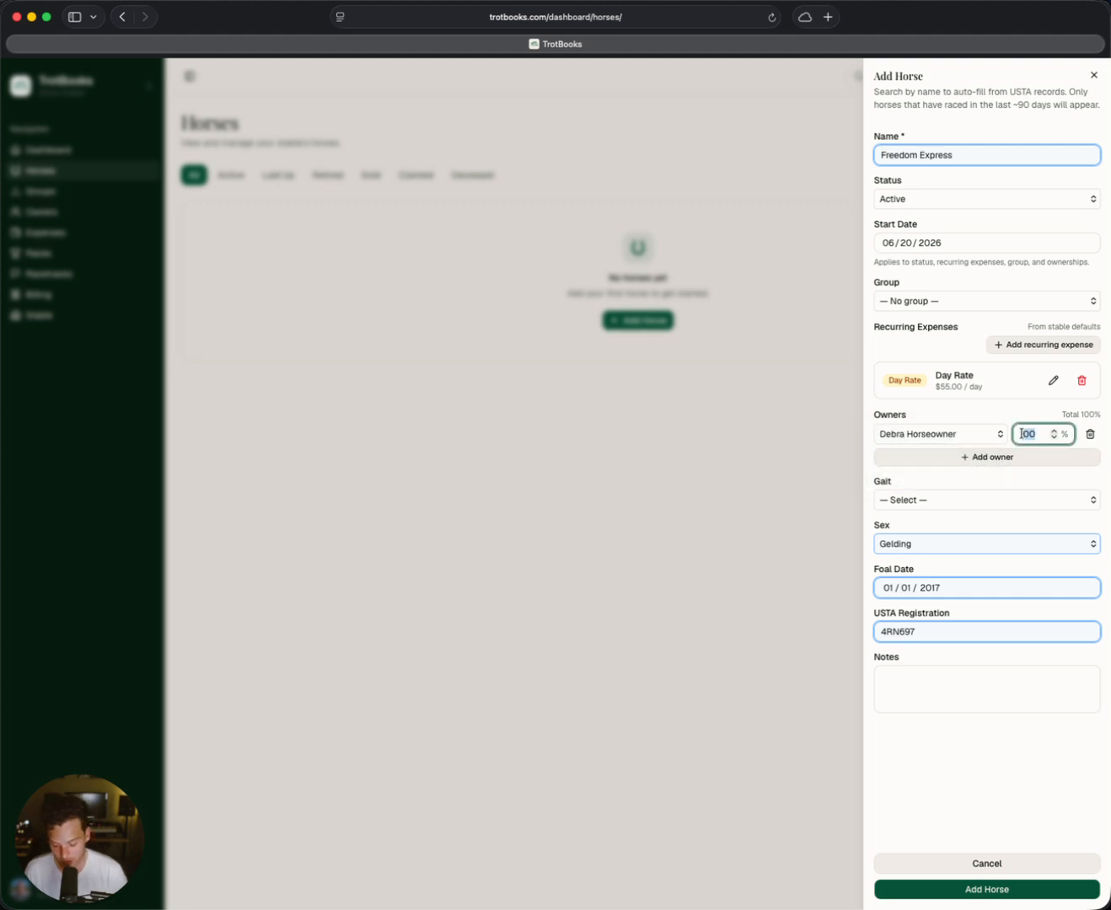
type("40")
Step: Add the last owner in the owner list as co-owner with a 60% share
left_click(983, 455)
left_click(949, 458)
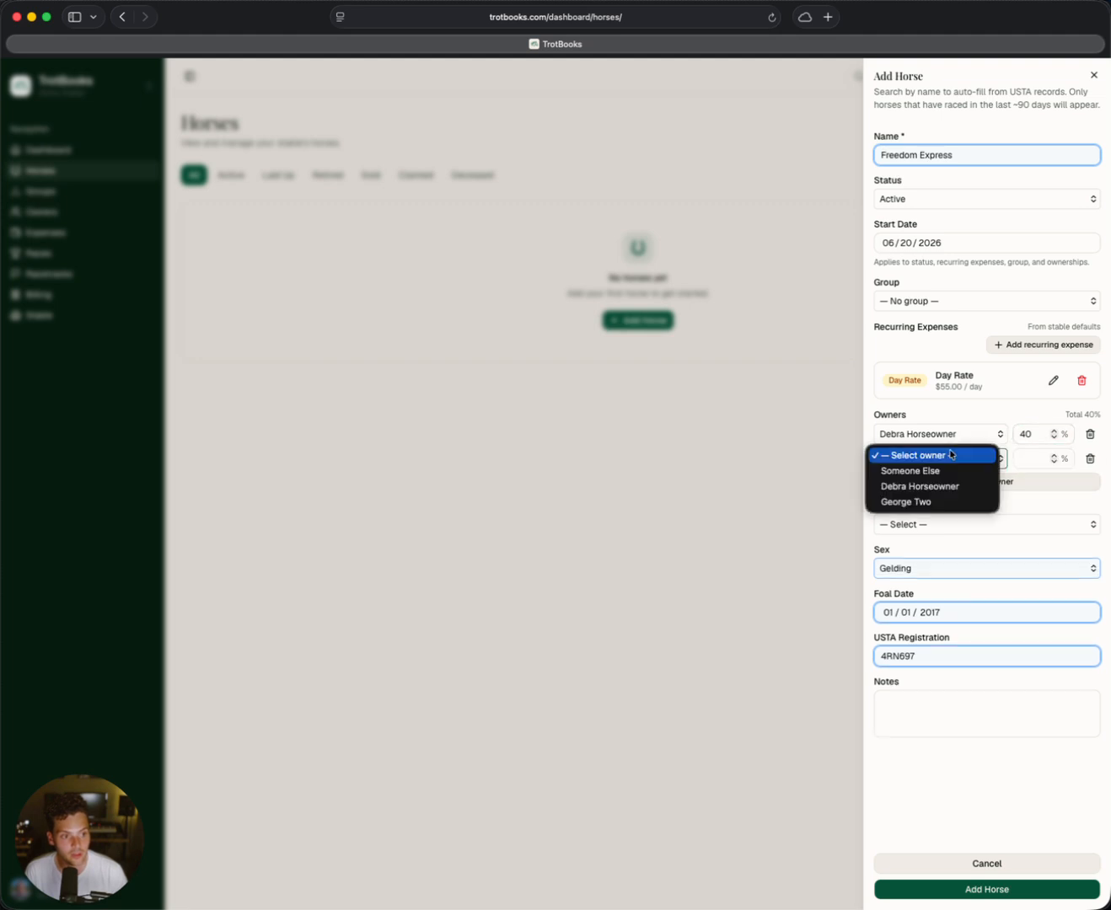
left_click(921, 502)
left_click(1020, 458)
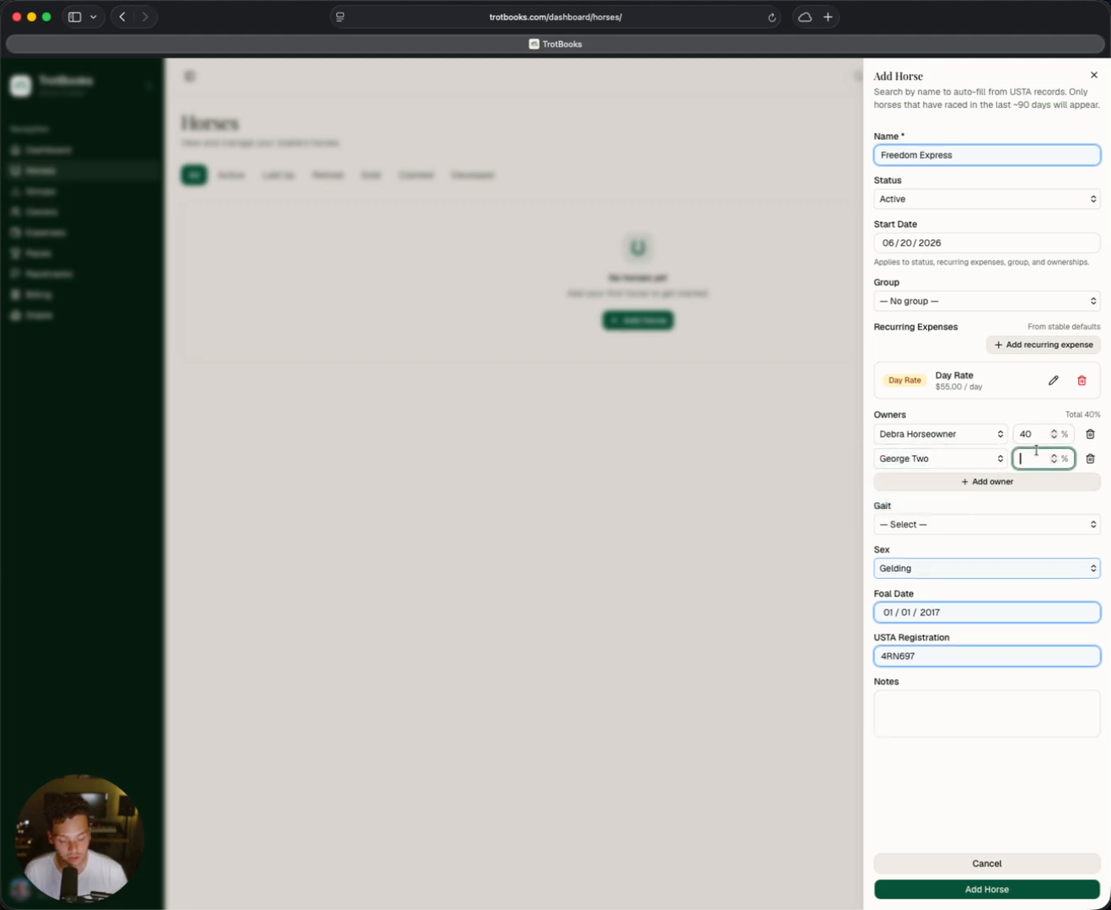
type("60")
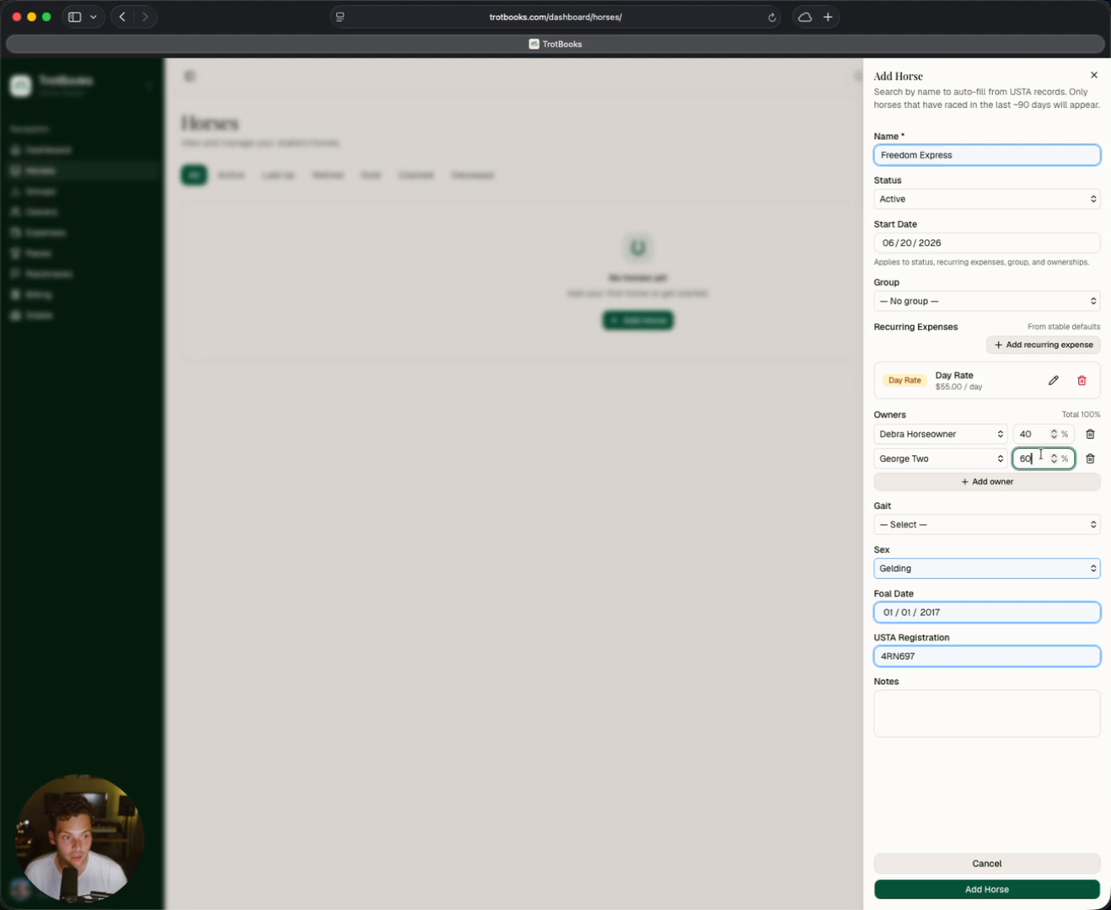
Step: Try a 63% share for the co-owner and restore it to 60%
key("BackSpace")
type("34")
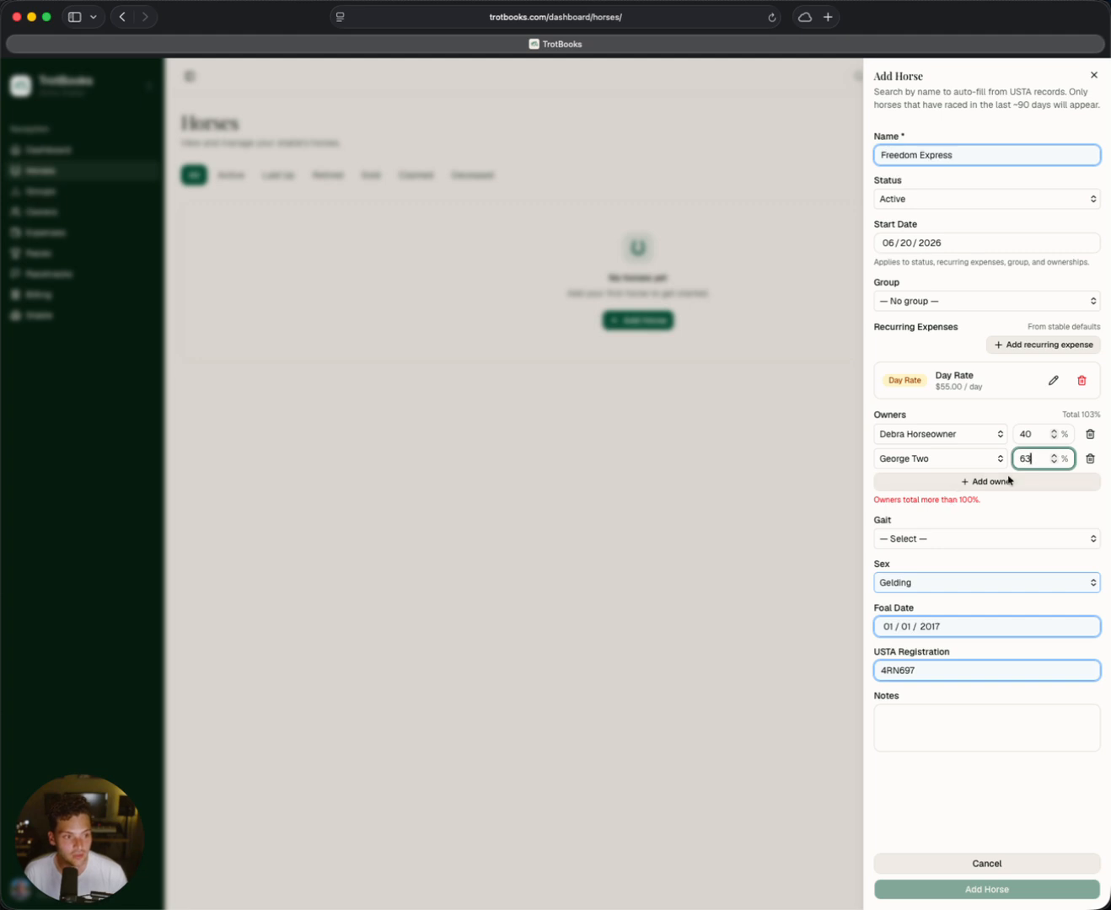
triple_click(961, 499)
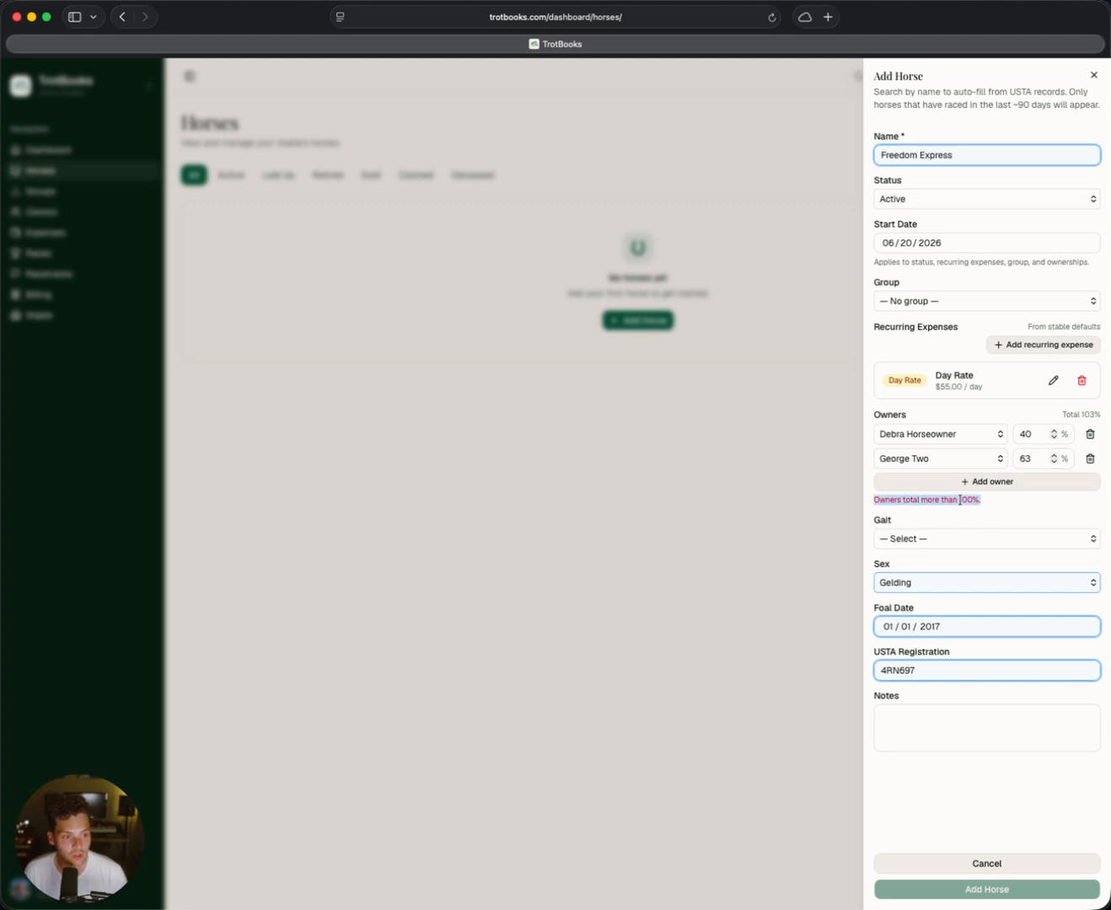
left_click(974, 497)
left_click(1041, 456)
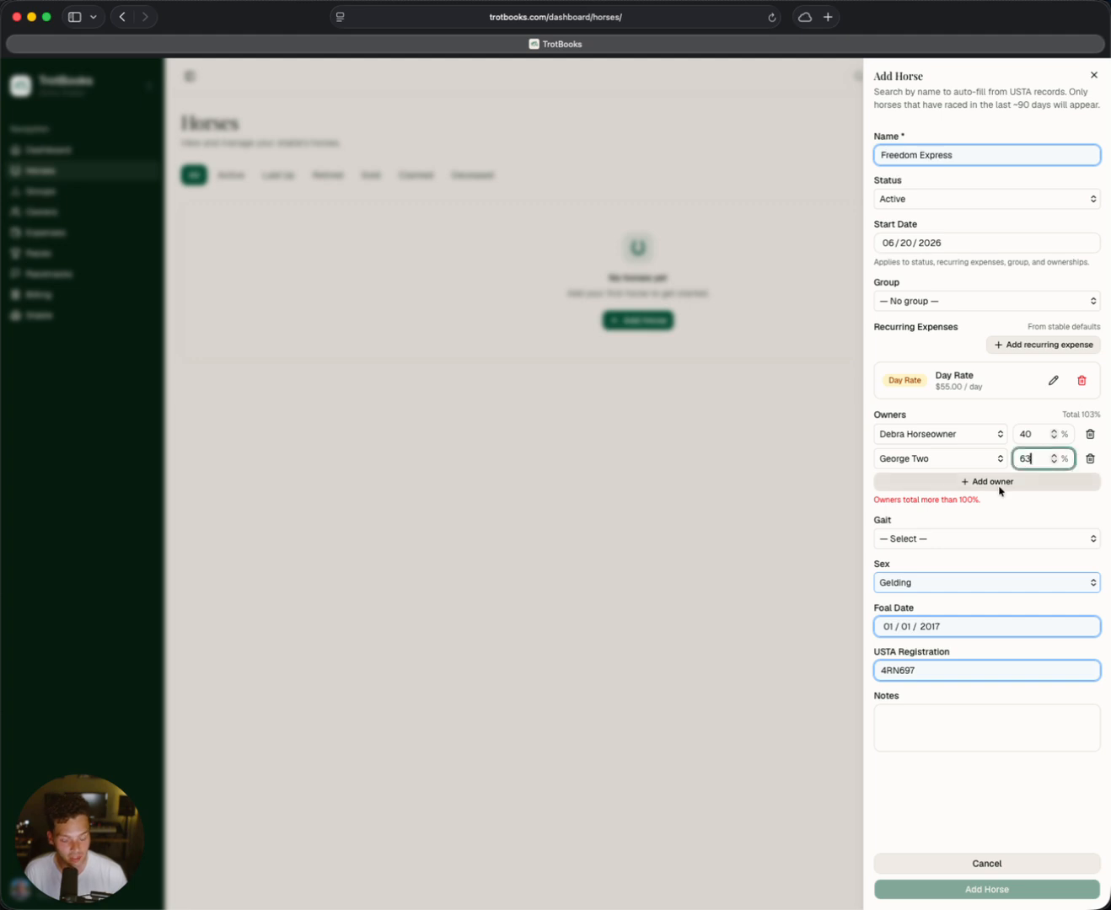
key("BackSpace")
type("0")
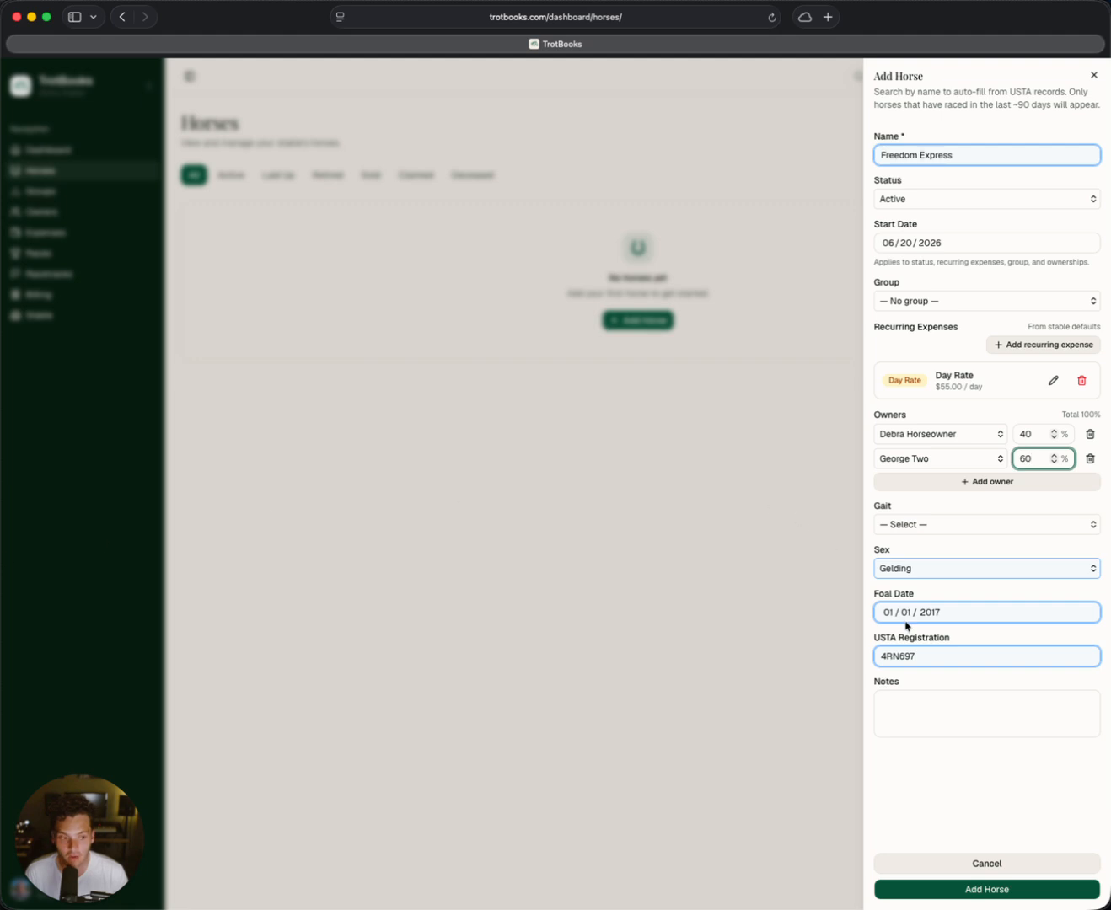
Step: Save the new horse and open the detail page of Freedom Express
left_click(974, 887)
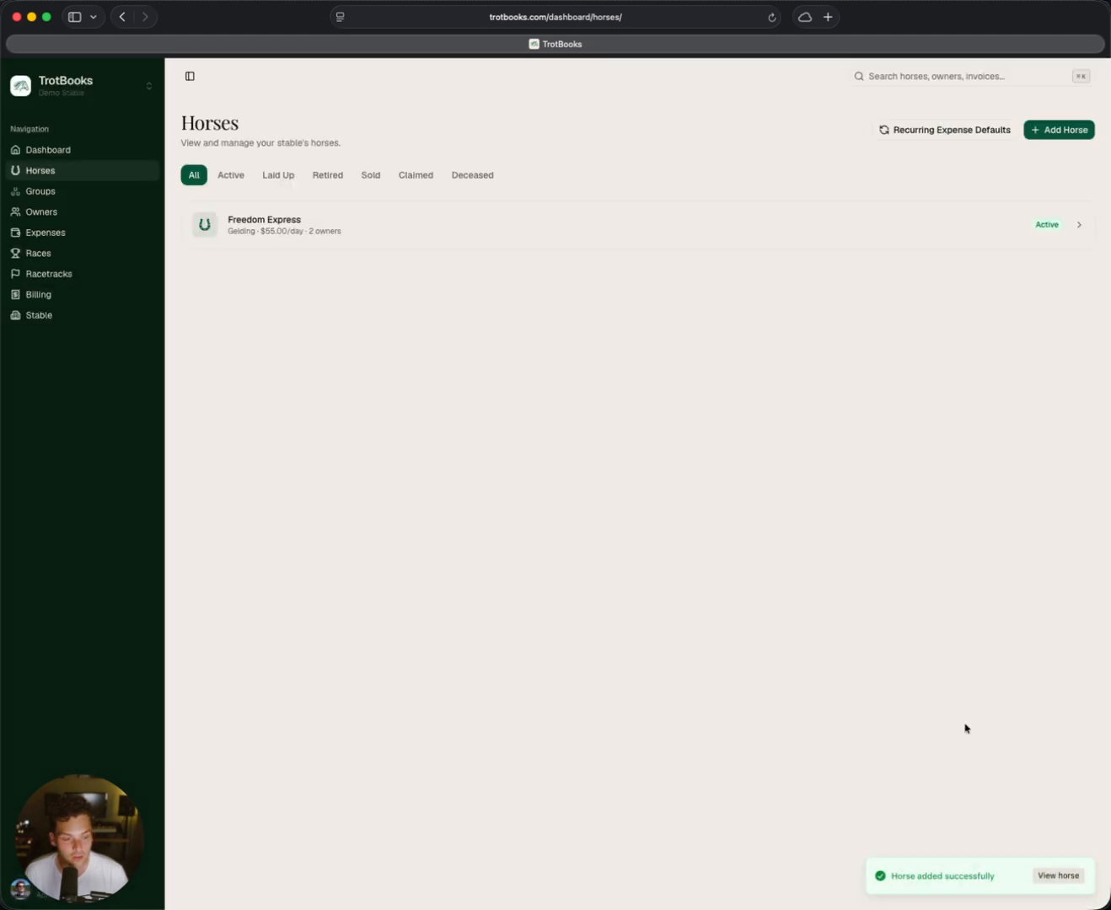
left_click(313, 239)
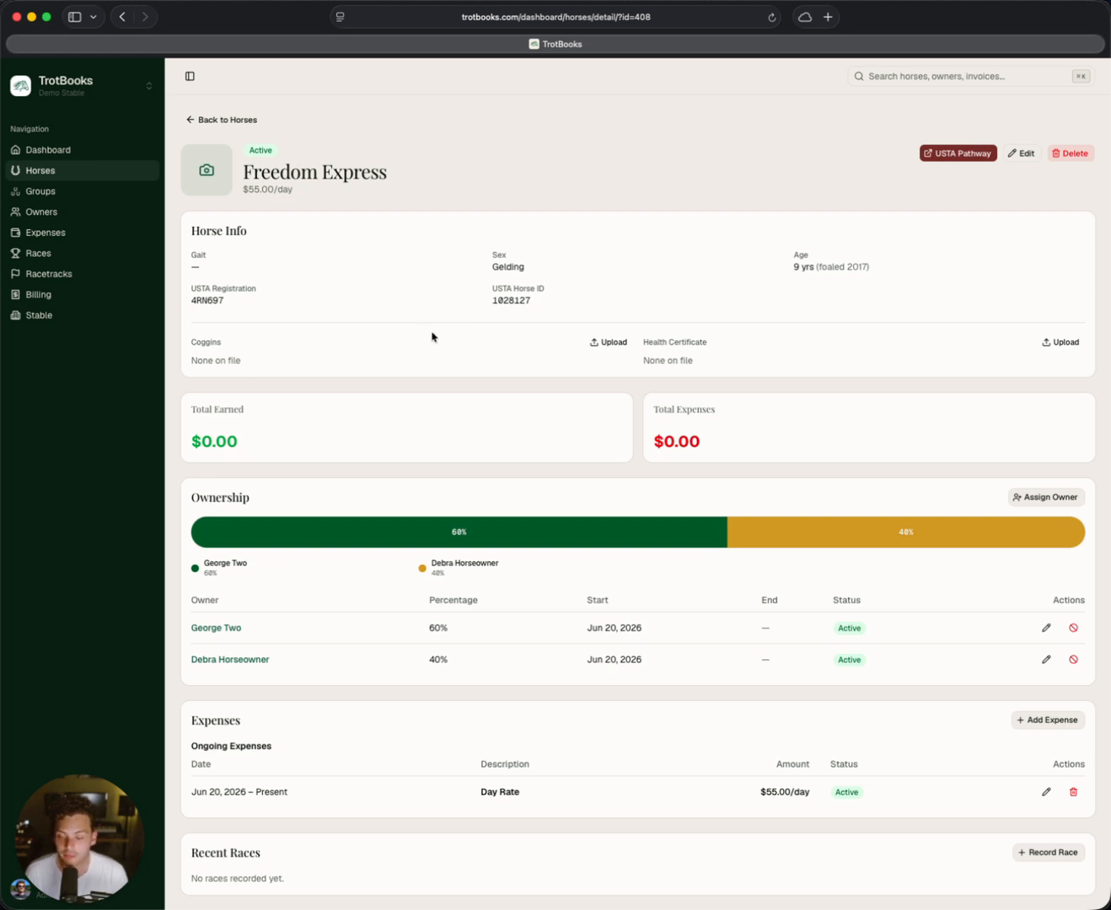
Step: Review the horse's info, earnings and expense totals, ownership split, ongoing expenses, races, documents and race expense defaults
scroll(371, 372, "down", 1)
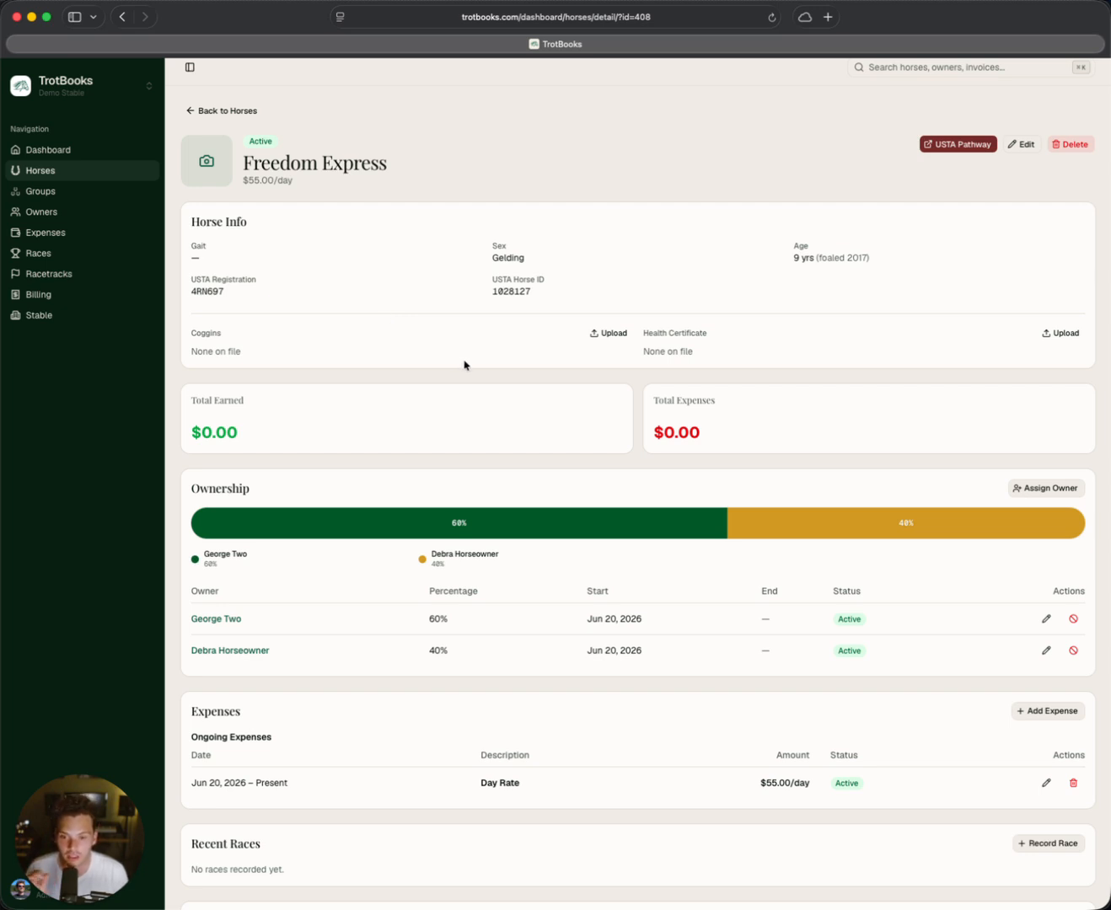
scroll(508, 365, "down", 2)
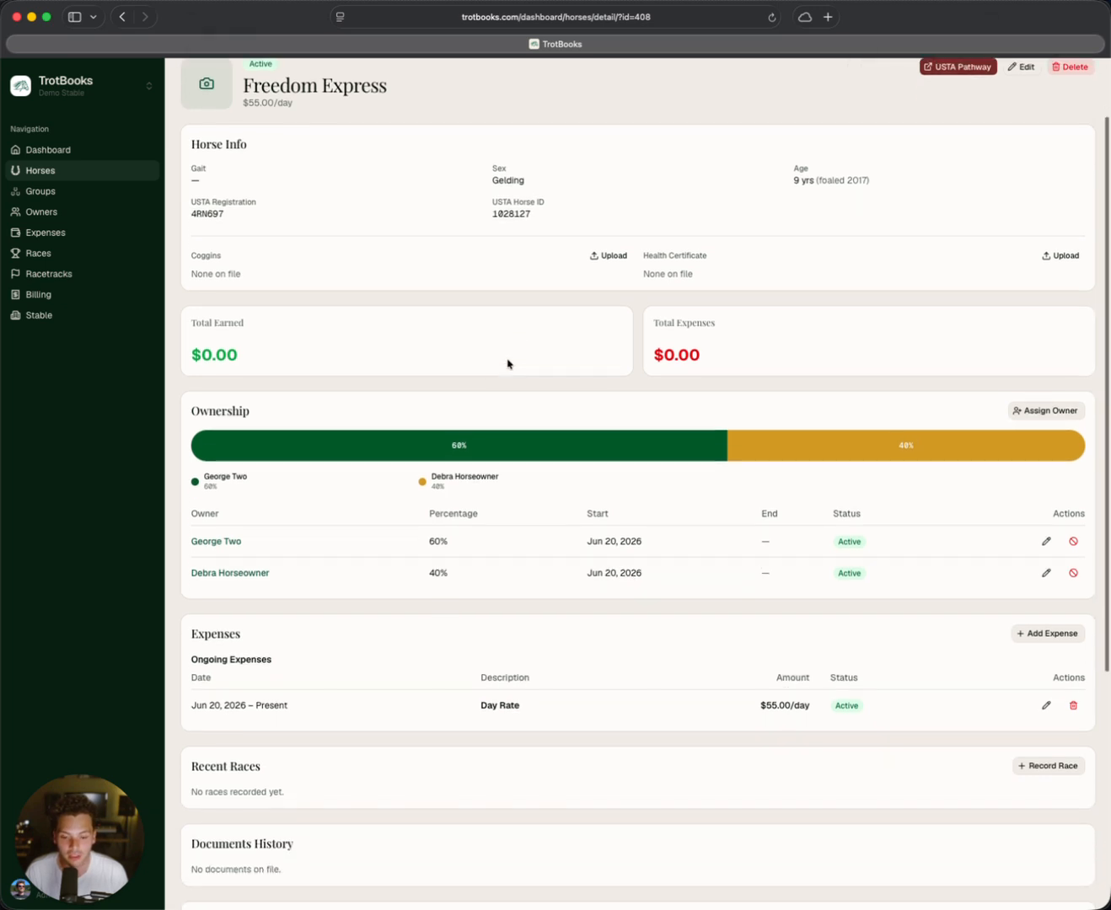
scroll(505, 359, "down", 2)
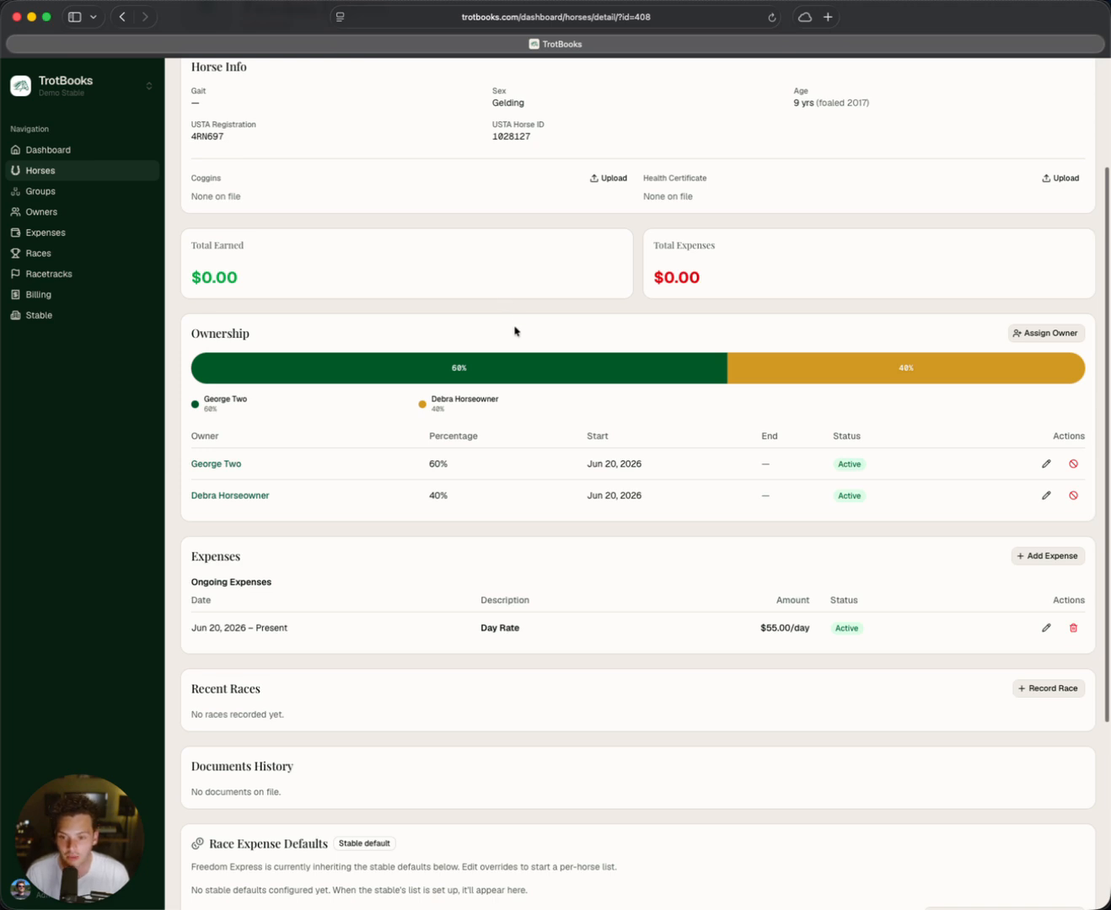
scroll(514, 330, "up", 2)
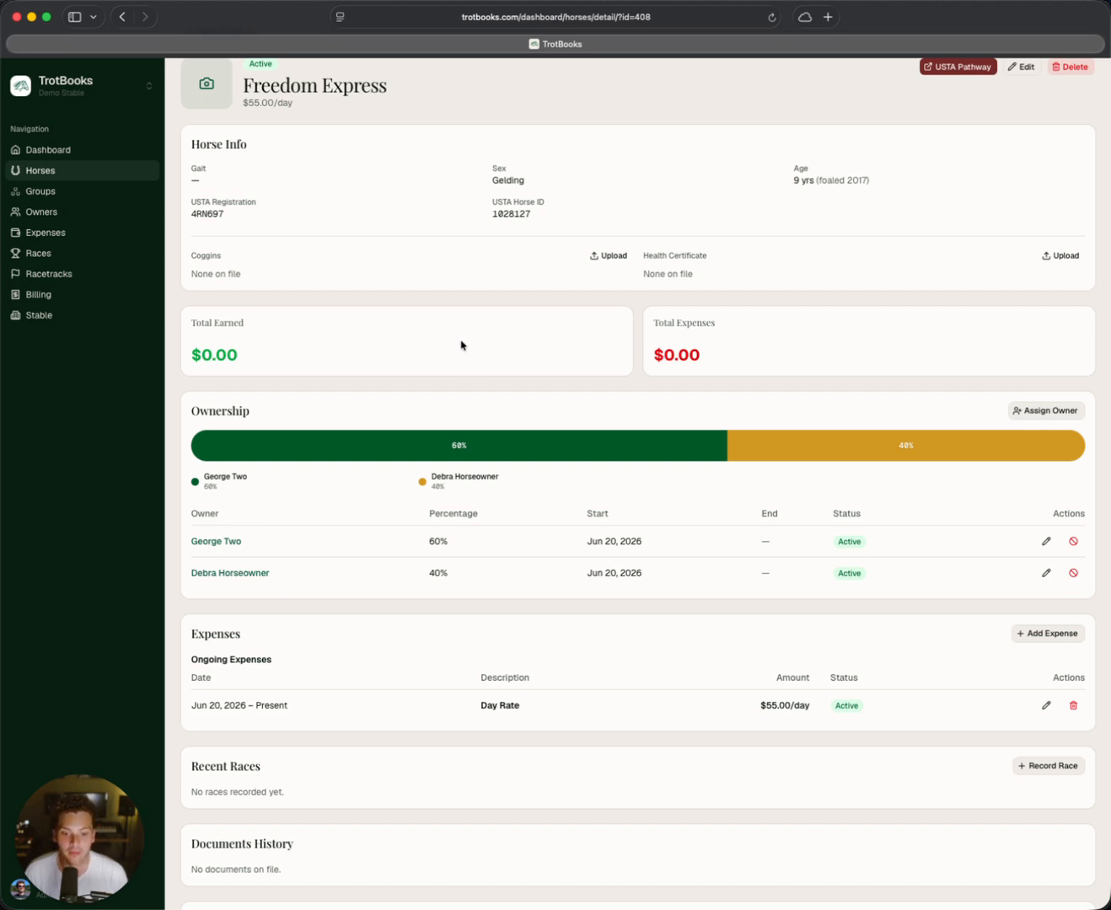
scroll(478, 312, "up", 2)
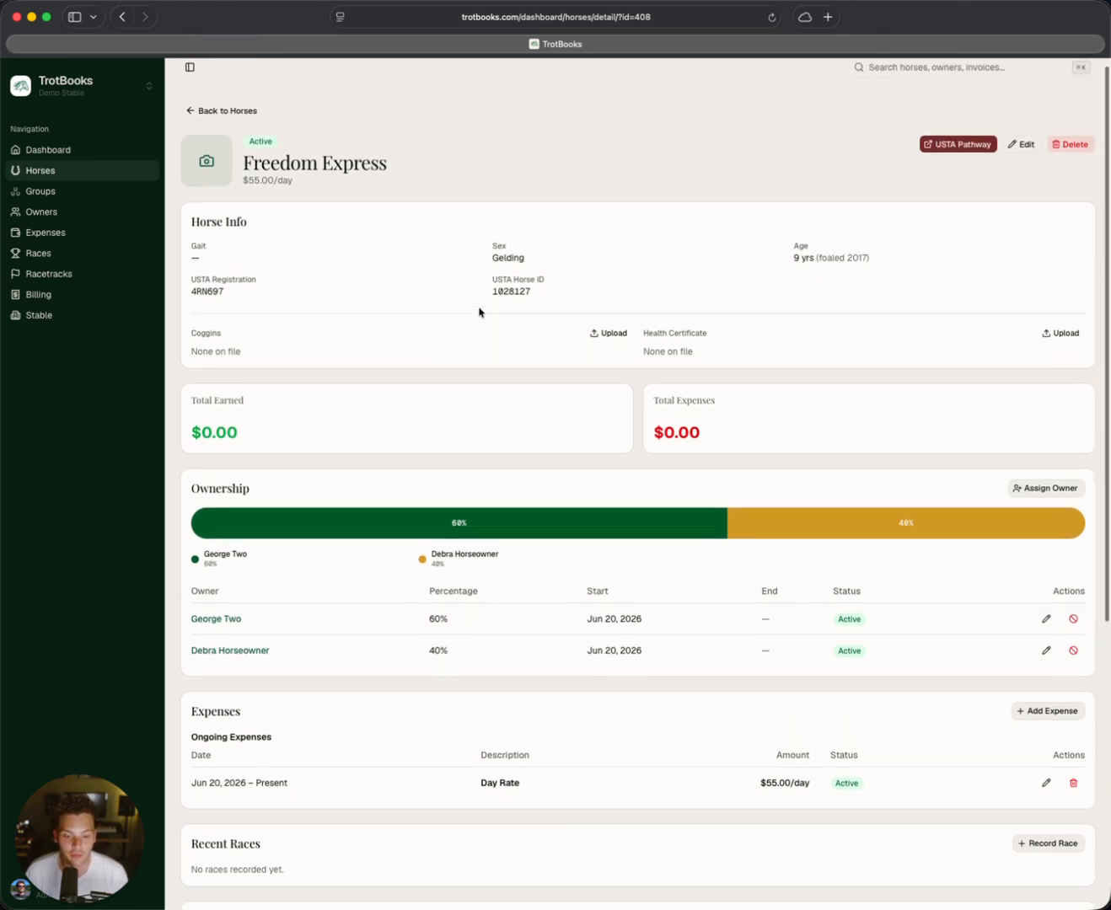
scroll(508, 379, "down", 8)
scroll(566, 392, "up", 10)
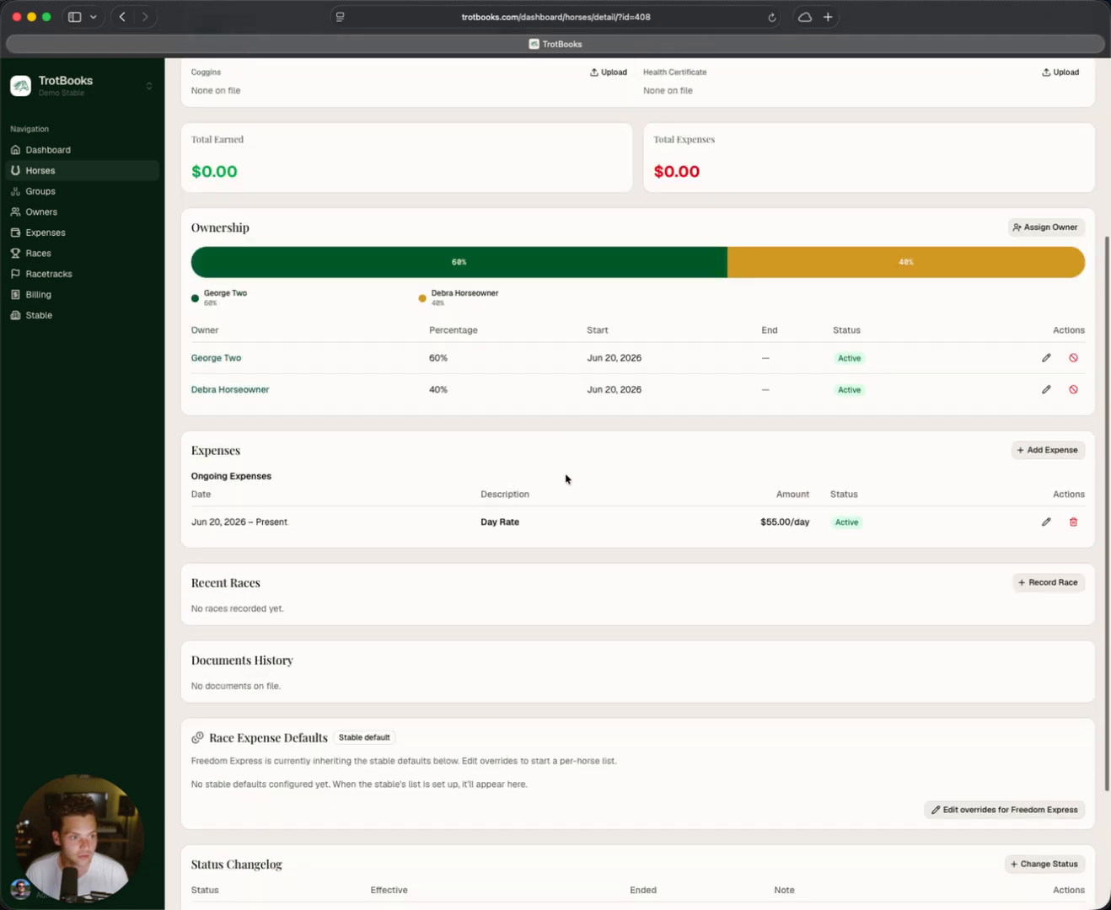